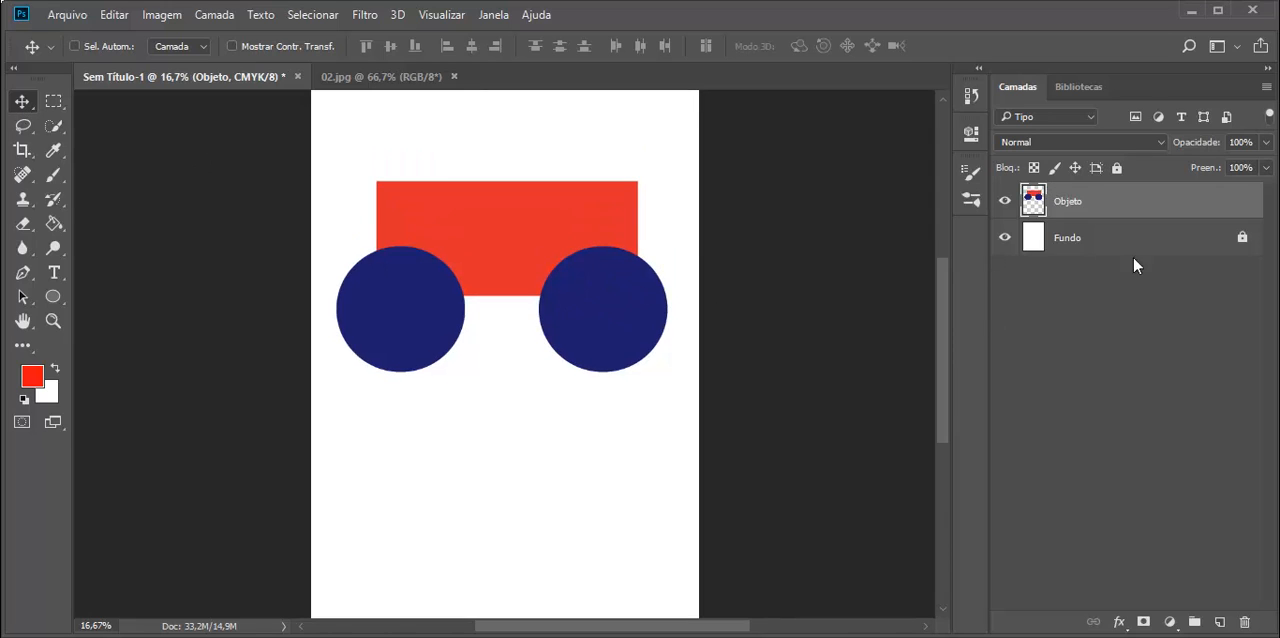
Undo the layer rename and merge, and move the two blue circles and the red rectangle apart on the canvas
{"action": "key", "text": "ctrl+alt+z"}
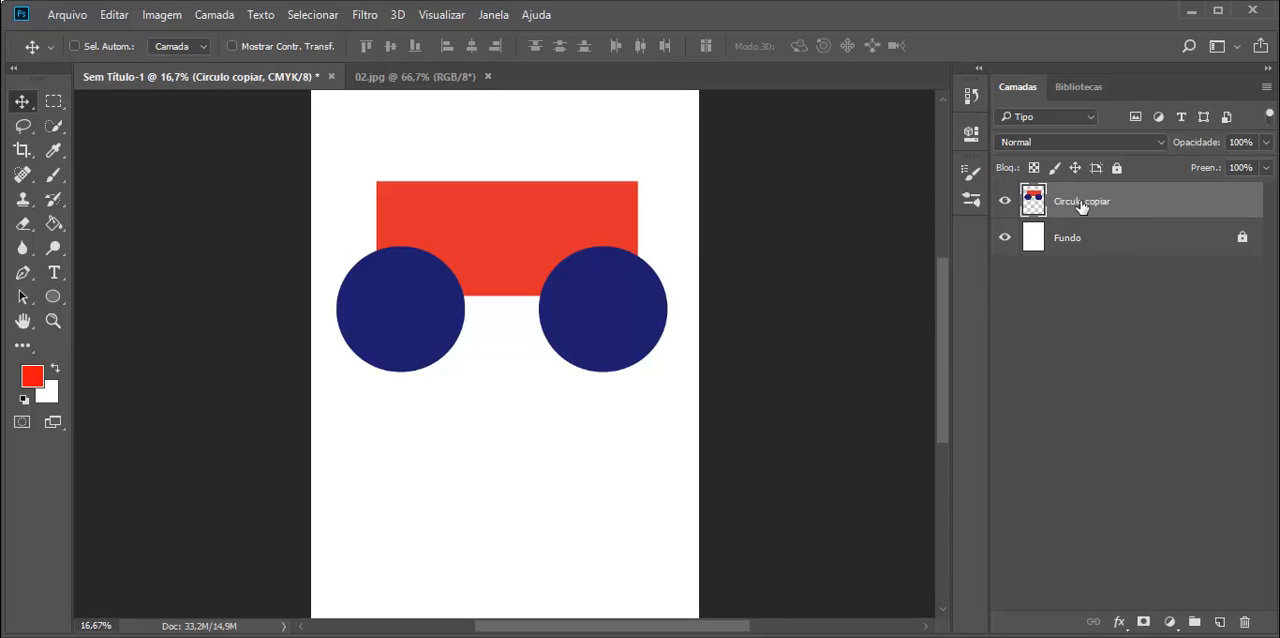
{"action": "key", "text": "ctrl+alt+z"}
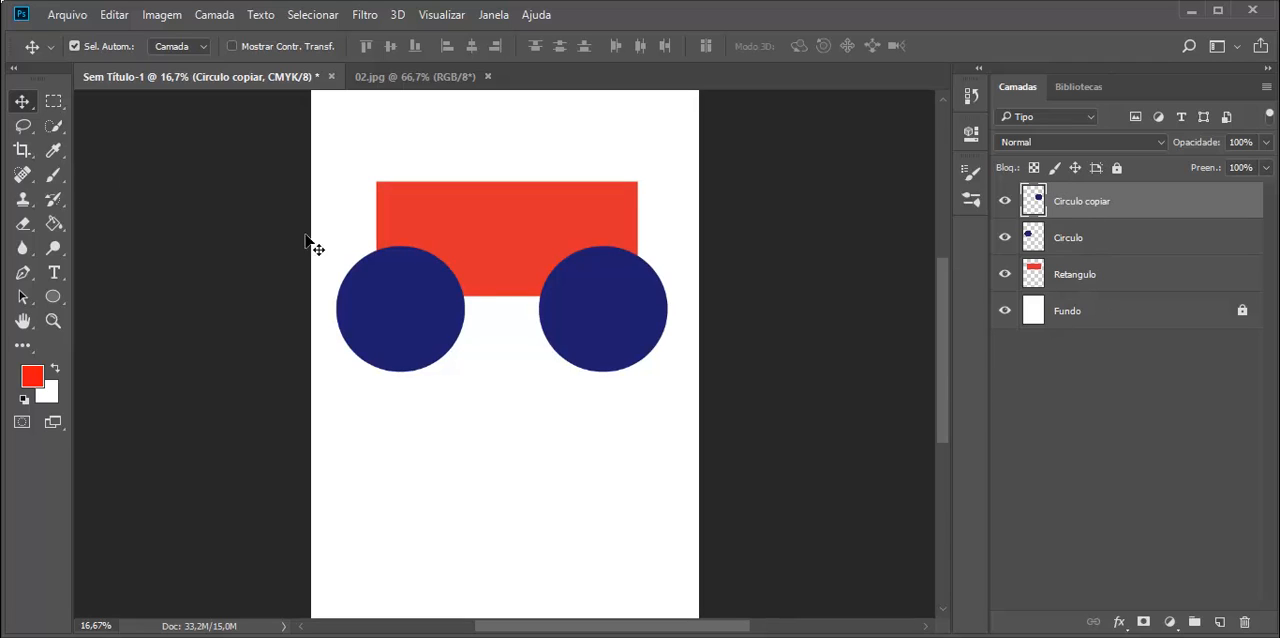
{"action": "left_click_drag", "start_coordinate": [443, 297], "coordinate": [444, 421]}
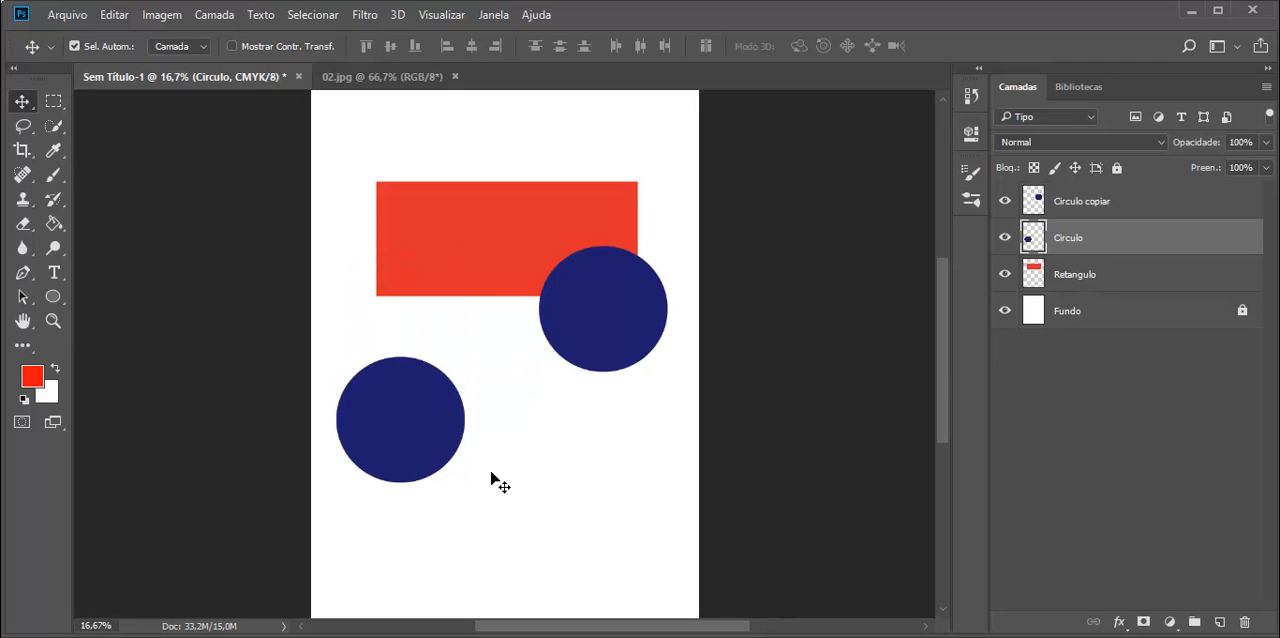
{"action": "left_click_drag", "start_coordinate": [579, 280], "coordinate": [578, 382]}
{"action": "left_click_drag", "start_coordinate": [549, 250], "coordinate": [515, 216]}
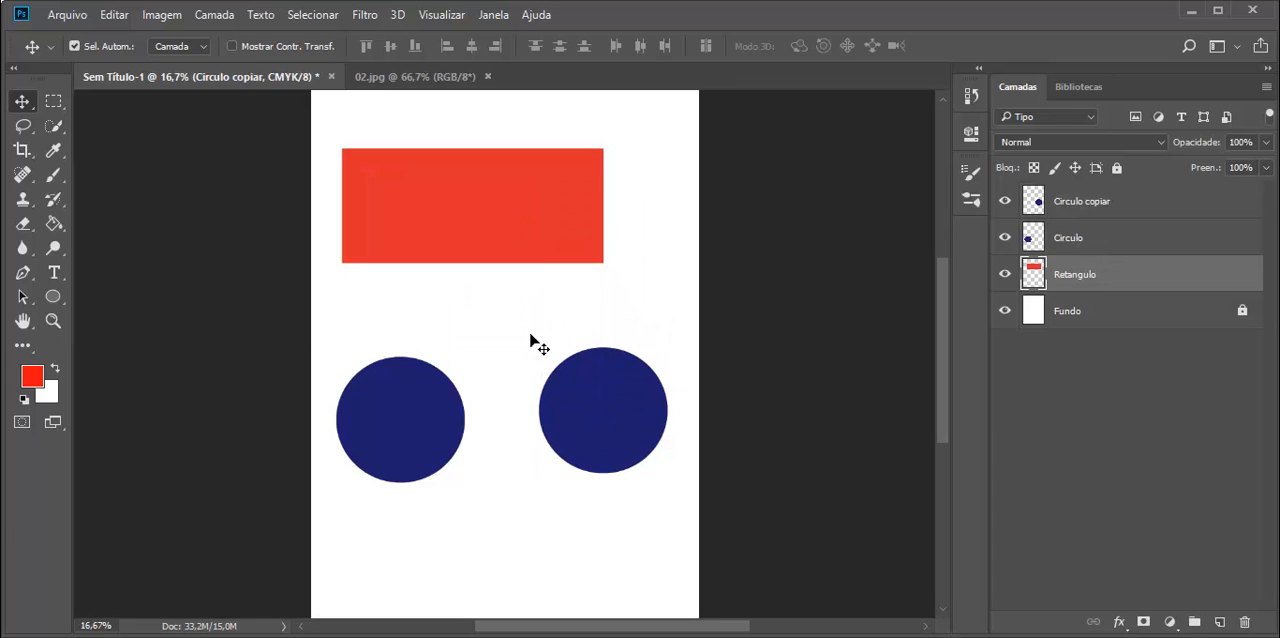
Swap the two blue circles' sides below the red rectangle by moving them past each other
{"action": "left_click_drag", "start_coordinate": [453, 399], "coordinate": [526, 334]}
{"action": "left_click_drag", "start_coordinate": [582, 410], "coordinate": [460, 488]}
{"action": "left_click_drag", "start_coordinate": [511, 371], "coordinate": [603, 405]}
{"action": "left_click_drag", "start_coordinate": [471, 514], "coordinate": [407, 455]}
Shift the red rectangle right and place the two circles level over its lower corners like wheels
{"action": "left_click_drag", "start_coordinate": [521, 263], "coordinate": [563, 263]}
{"action": "left_click_drag", "start_coordinate": [530, 396], "coordinate": [558, 315]}
{"action": "left_click_drag", "start_coordinate": [421, 444], "coordinate": [426, 274]}
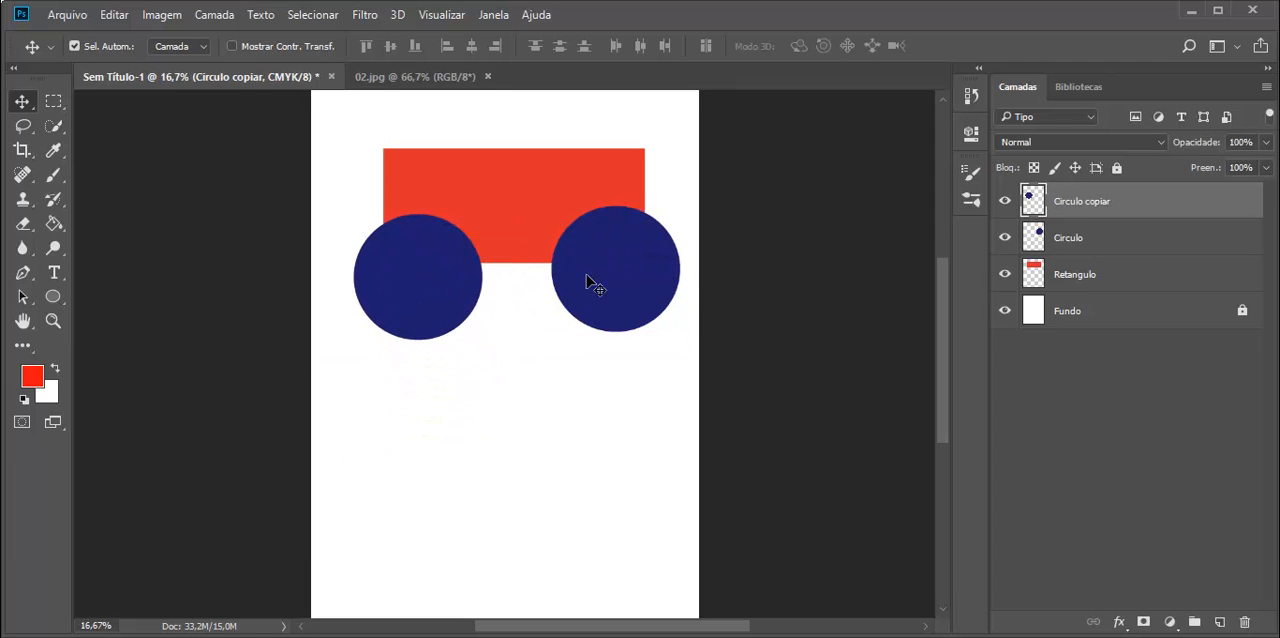
{"action": "left_click_drag", "start_coordinate": [589, 280], "coordinate": [562, 289]}
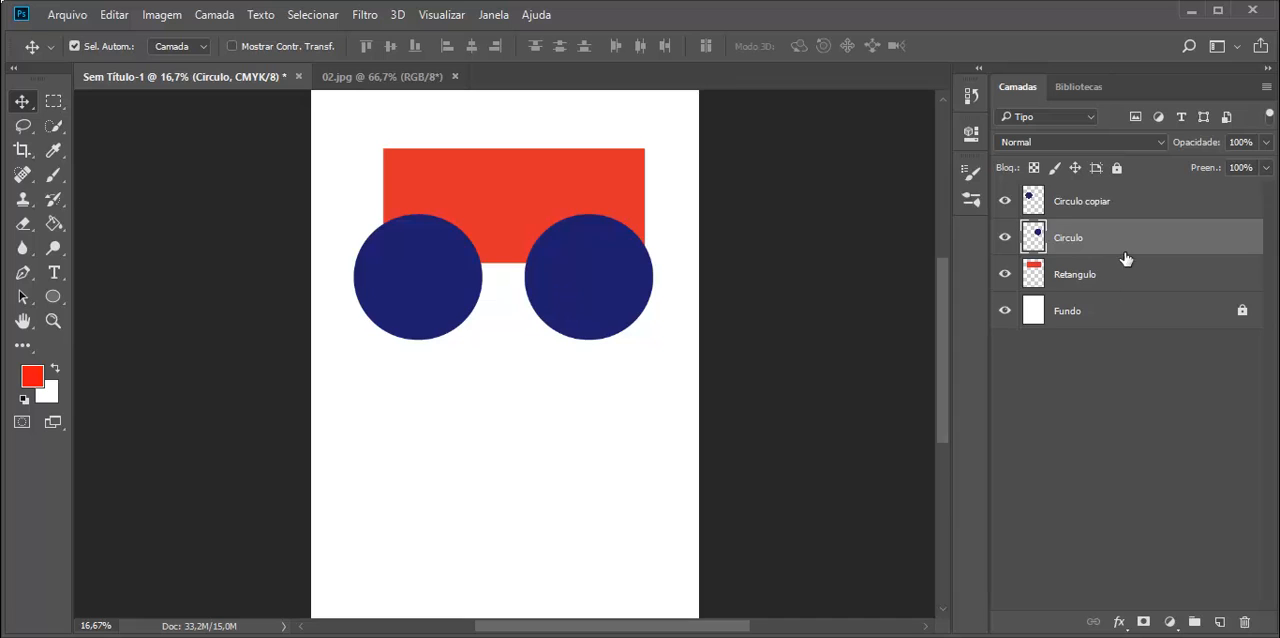
{"action": "left_click", "coordinate": [1063, 208]}
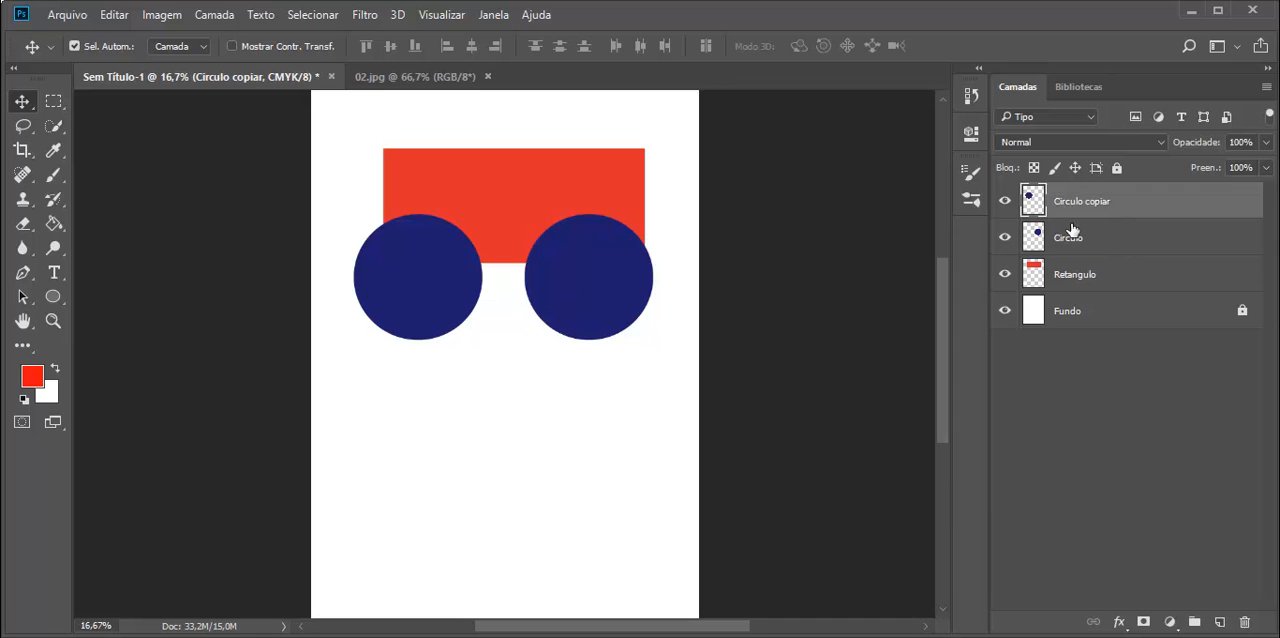
{"action": "mouse_move", "coordinate": [620, 280]}
{"action": "left_mouse_down"}
{"action": "mouse_move", "coordinate": [609, 286]}
{"action": "mouse_move", "coordinate": [637, 286]}
{"action": "left_mouse_up"}
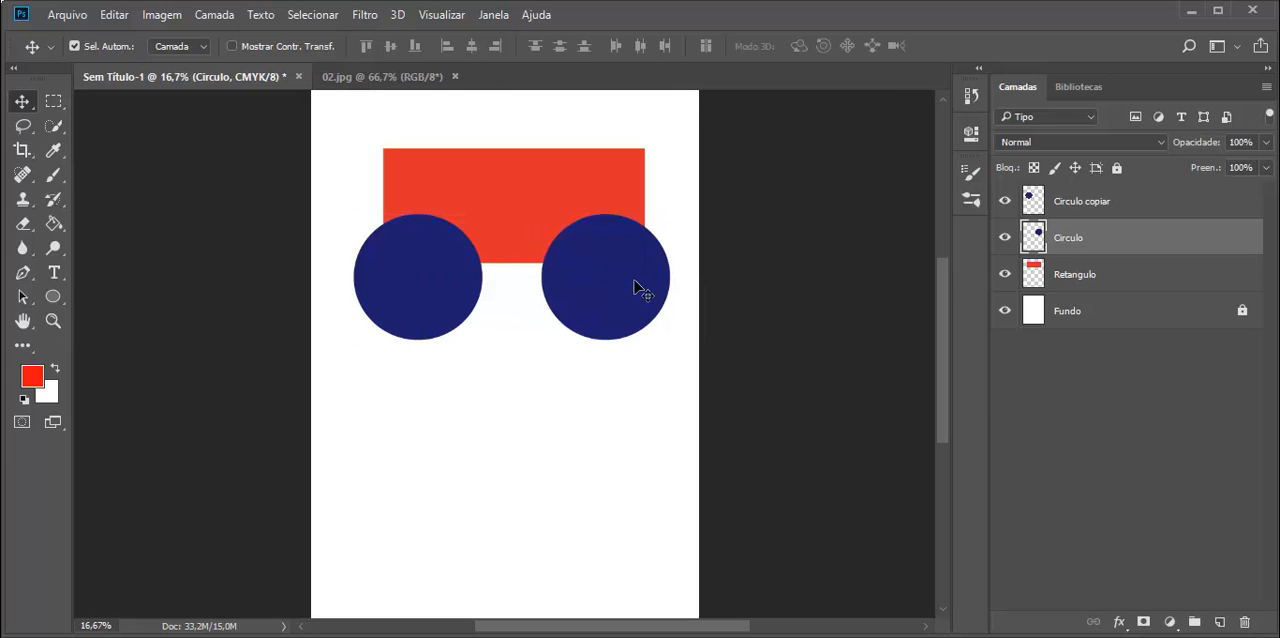
Bring the Retangulo layer to the top of the layer stack and nudge the rectangle slightly down
{"action": "left_click", "coordinate": [1084, 284]}
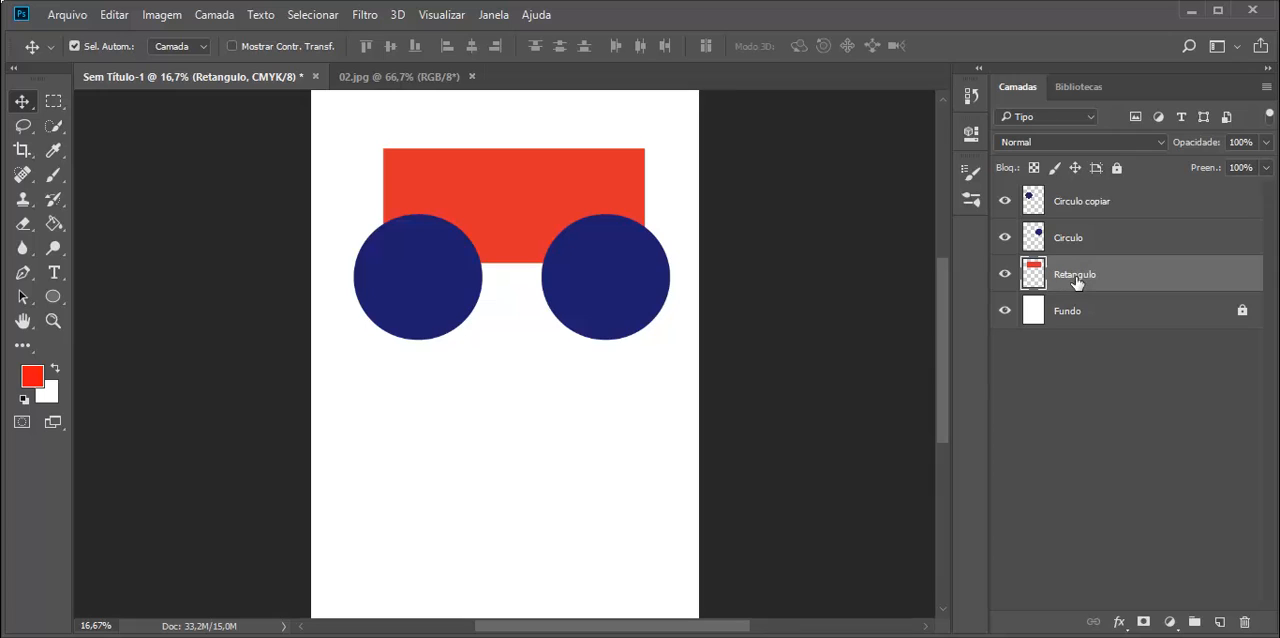
{"action": "left_click_drag", "start_coordinate": [1072, 281], "coordinate": [1070, 198]}
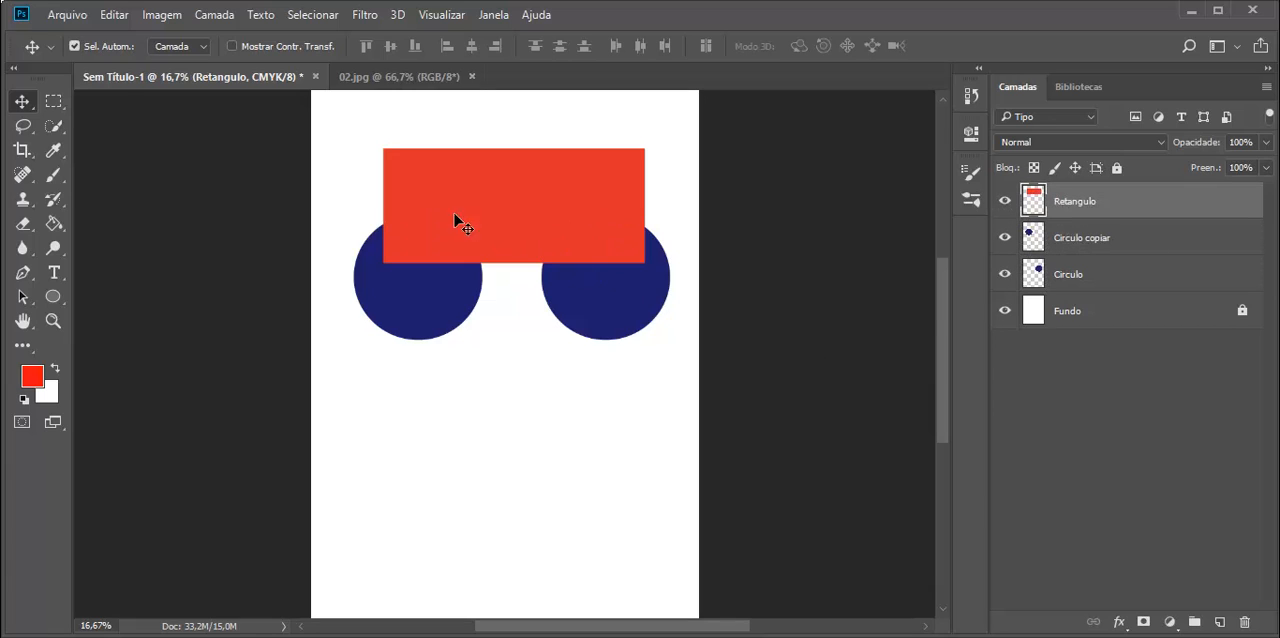
{"action": "left_click_drag", "start_coordinate": [466, 191], "coordinate": [474, 208]}
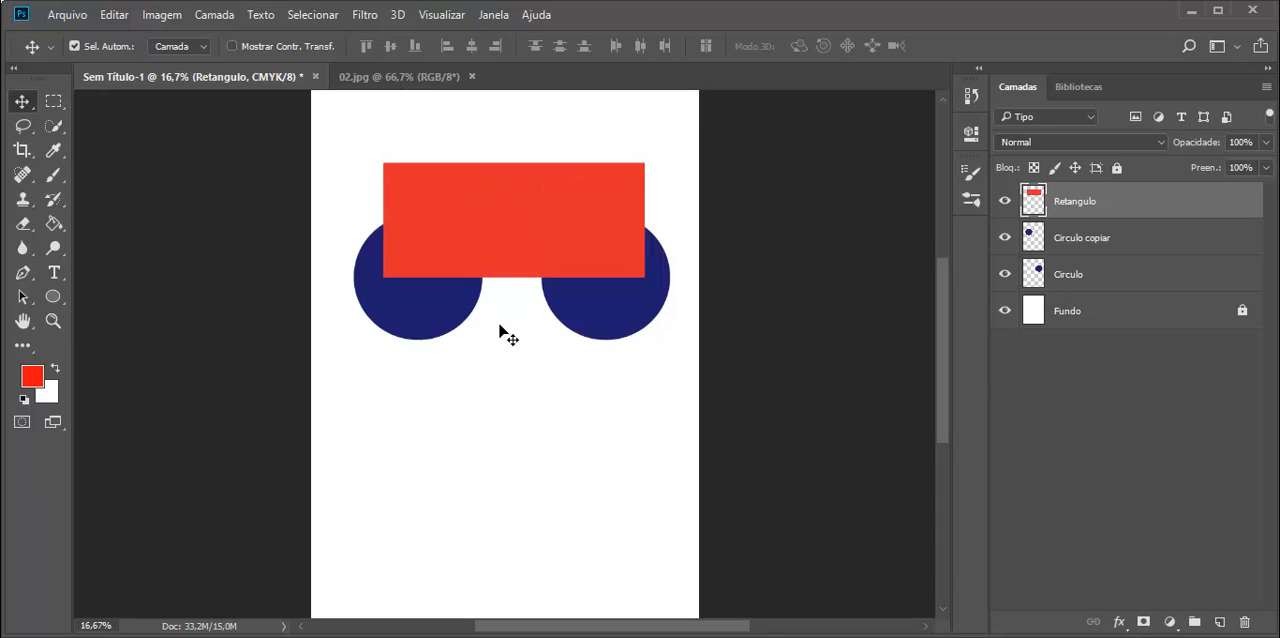
Move the Circulo layer above the Retangulo layer so the right circle overlaps the rectangle
{"action": "left_click", "coordinate": [1068, 243]}
{"action": "left_click", "coordinate": [1058, 280]}
{"action": "left_click", "coordinate": [1072, 212]}
{"action": "left_click", "coordinate": [1063, 243]}
{"action": "left_click", "coordinate": [1066, 276]}
{"action": "left_click", "coordinate": [1072, 212]}
{"action": "left_click_drag", "start_coordinate": [1080, 277], "coordinate": [1085, 199]}
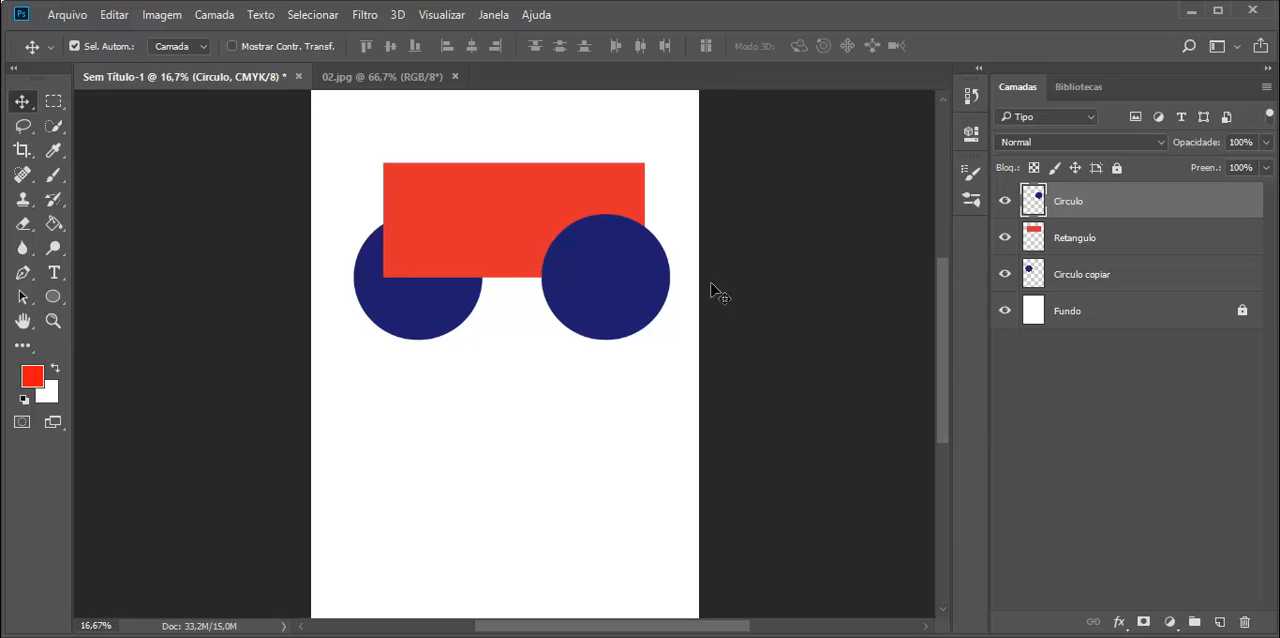
Select the shape layers in turn, then hide and show the Circulo layer repeatedly to check its effect
{"action": "left_click", "coordinate": [1066, 250]}
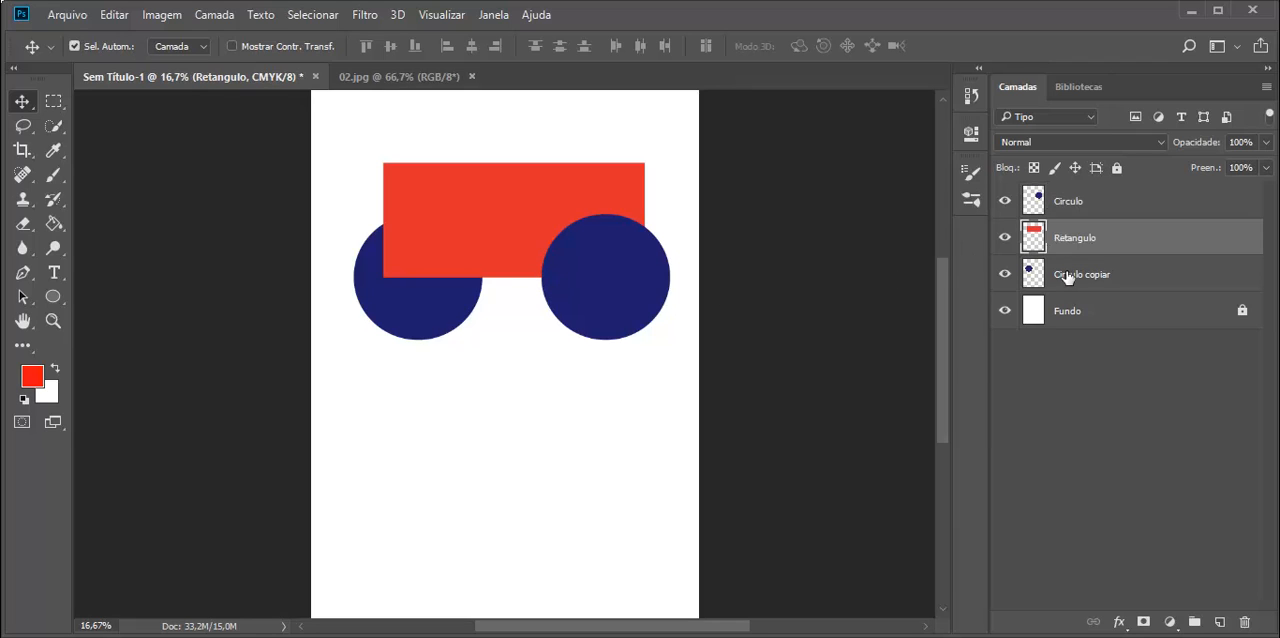
{"action": "left_click", "coordinate": [1066, 277]}
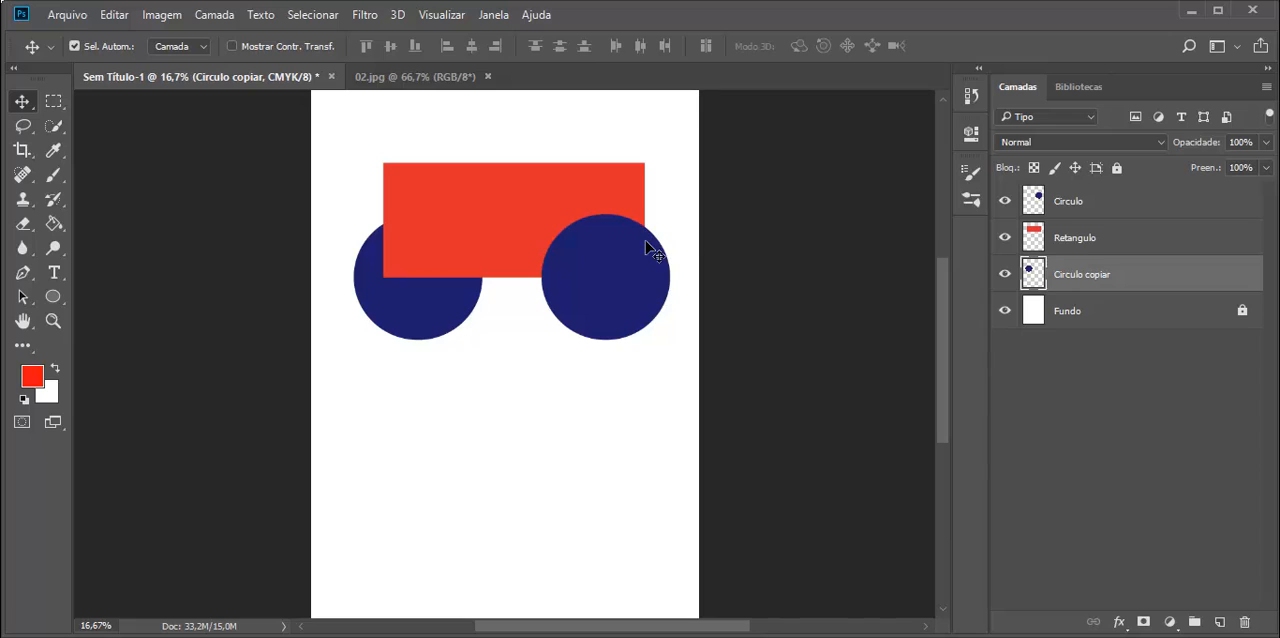
{"action": "left_click", "coordinate": [1060, 205]}
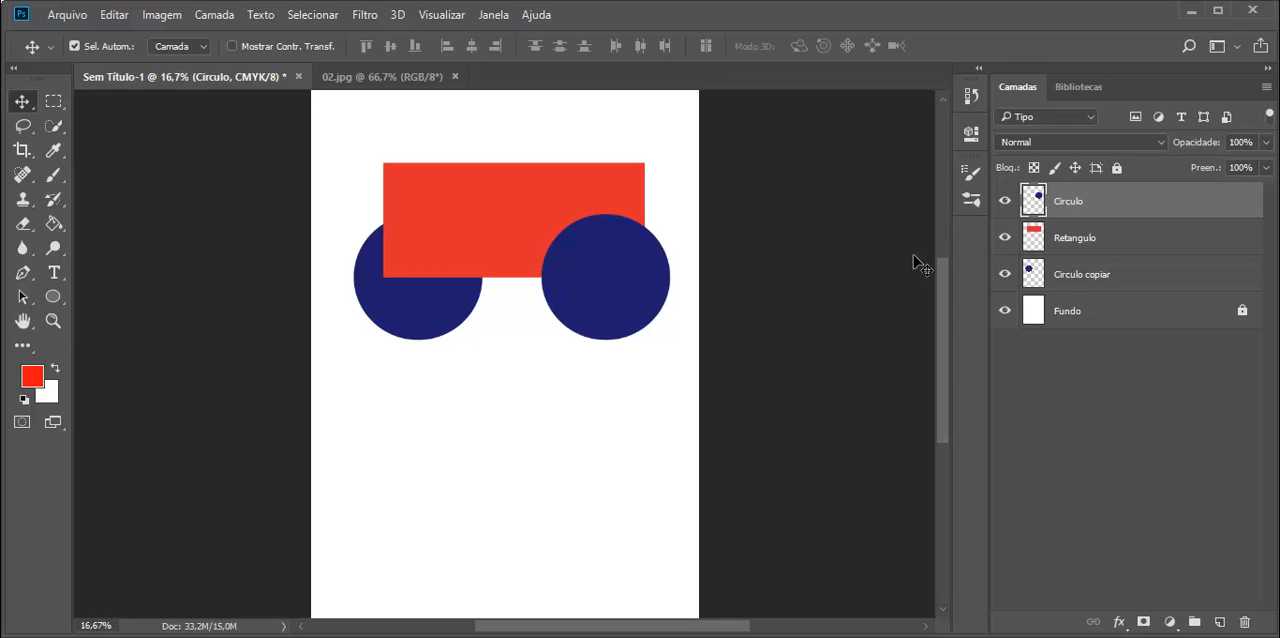
{"action": "left_click", "coordinate": [1005, 203]}
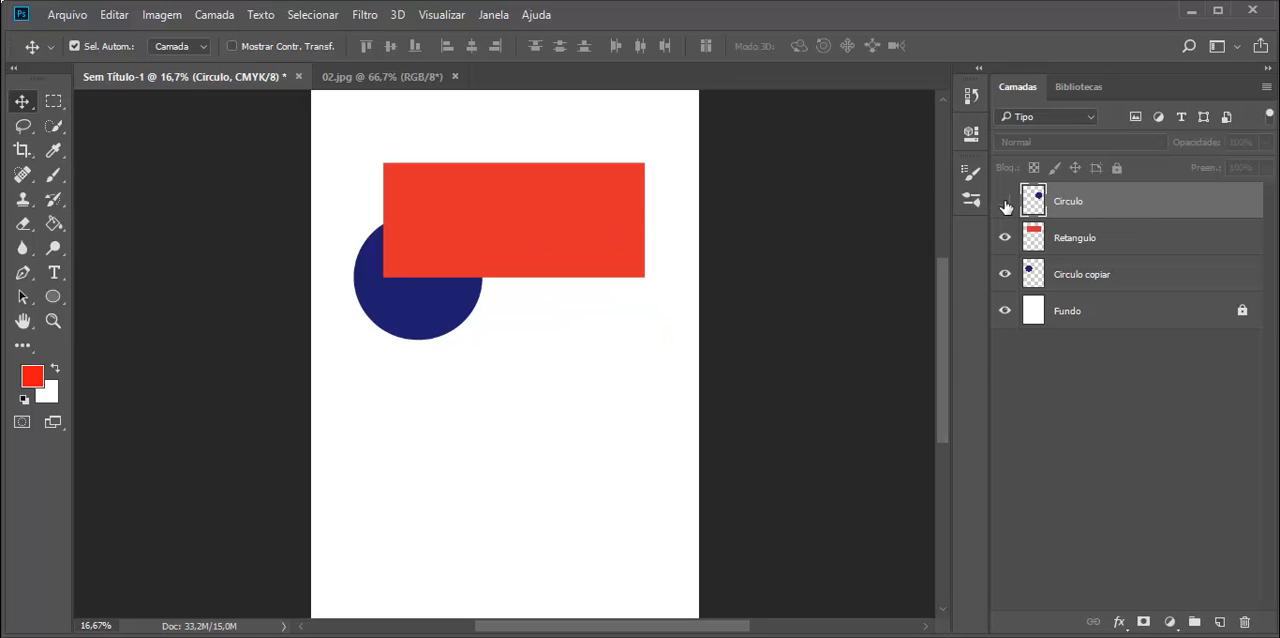
{"action": "left_click", "coordinate": [1005, 203]}
{"action": "left_click", "coordinate": [1005, 203]}
{"action": "left_click", "coordinate": [1005, 203]}
{"action": "left_click", "coordinate": [1005, 203]}
{"action": "left_click", "coordinate": [1005, 203]}
{"action": "left_click", "coordinate": [1005, 203]}
{"action": "left_click", "coordinate": [1005, 203]}
{"action": "left_click", "coordinate": [1006, 205]}
{"action": "left_click", "coordinate": [1005, 203]}
{"action": "left_click", "coordinate": [1006, 204]}
{"action": "left_click", "coordinate": [1006, 204]}
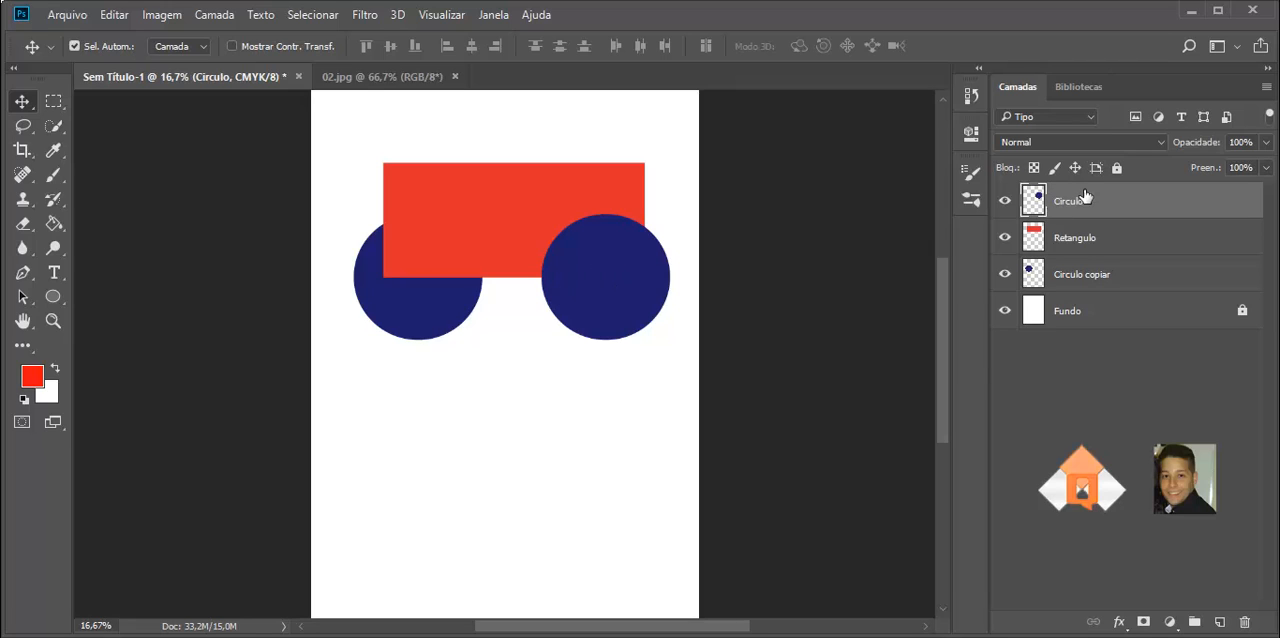
{"action": "left_click", "coordinate": [1004, 204]}
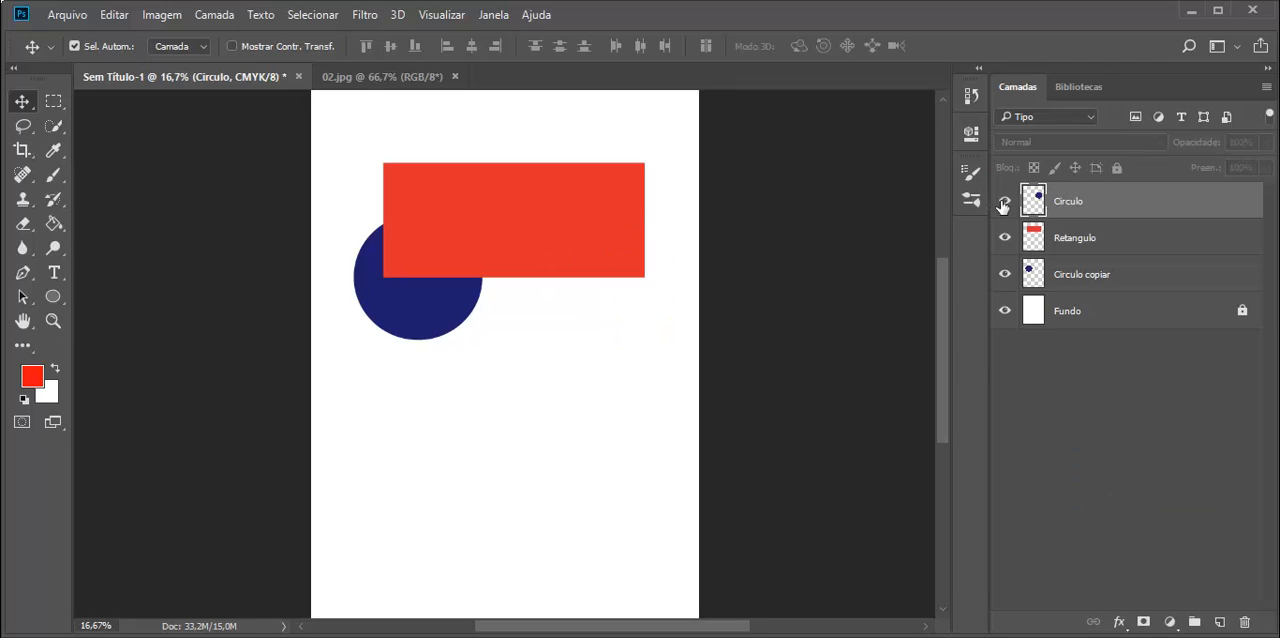
{"action": "left_click", "coordinate": [1004, 204]}
{"action": "left_click", "coordinate": [1004, 204]}
{"action": "left_click", "coordinate": [1004, 204]}
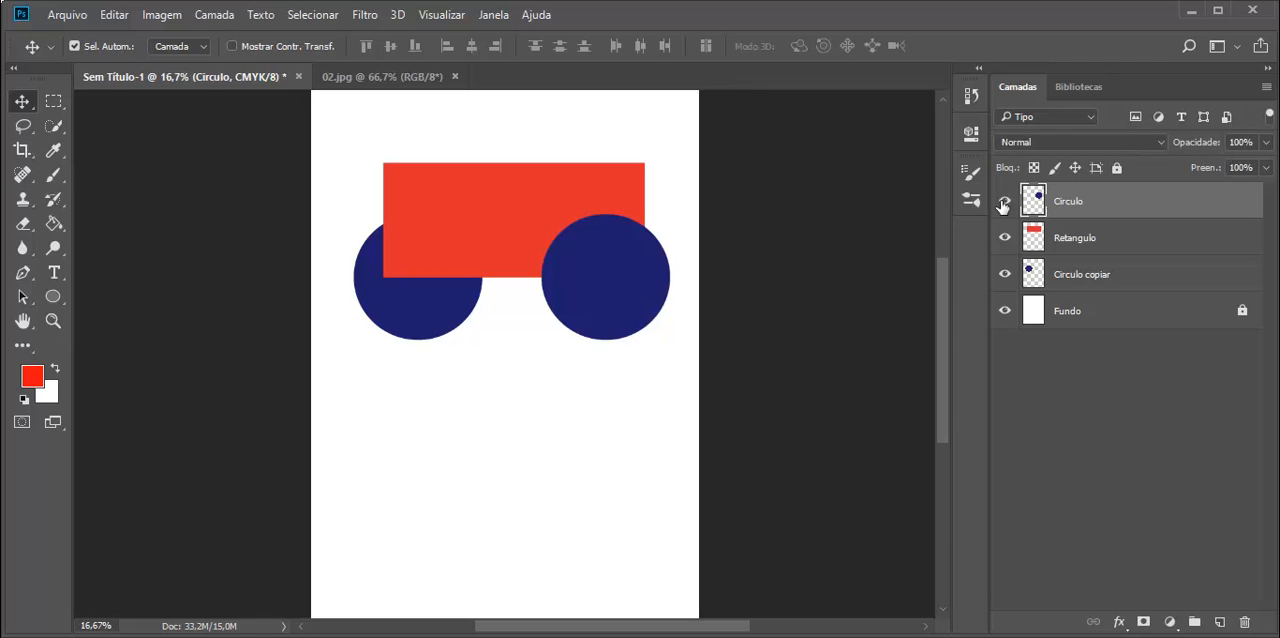
{"action": "left_click", "coordinate": [1004, 204]}
{"action": "left_click", "coordinate": [1004, 204]}
{"action": "left_click", "coordinate": [1004, 204]}
{"action": "left_click", "coordinate": [1004, 204]}
Create a new empty layer at the top of the stack and name it Pincel
{"action": "left_click", "coordinate": [1220, 623]}
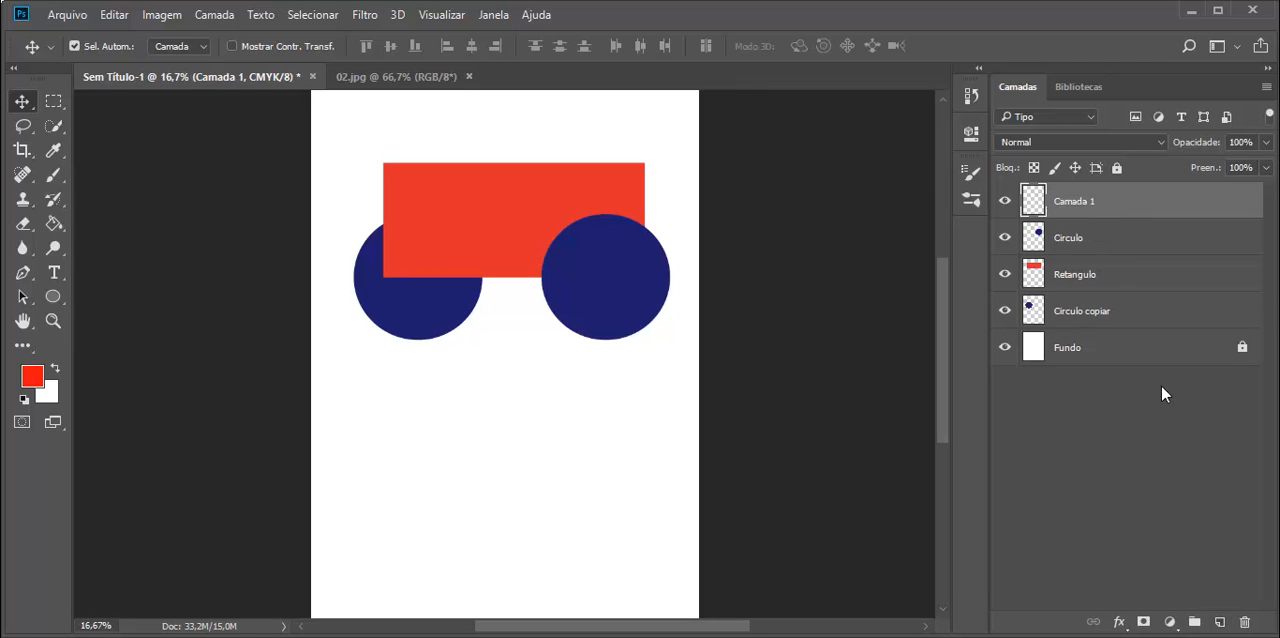
{"action": "double_click", "coordinate": [1067, 203]}
{"action": "type", "text": "Pincel"}
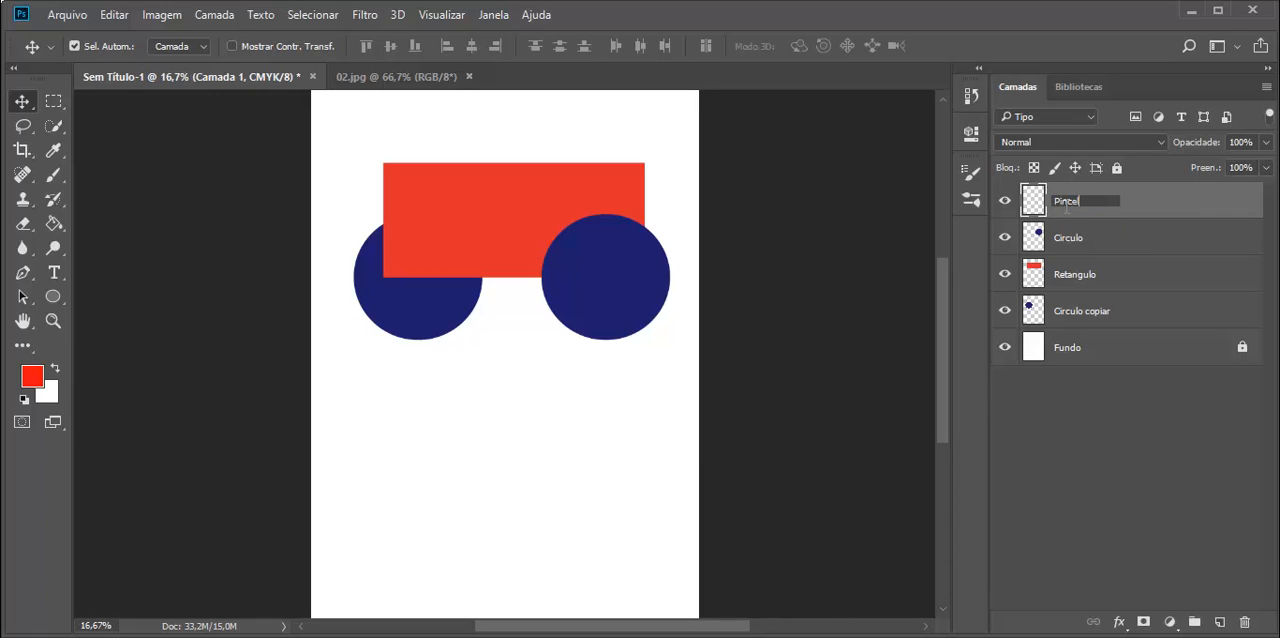
{"action": "key", "text": "Return"}
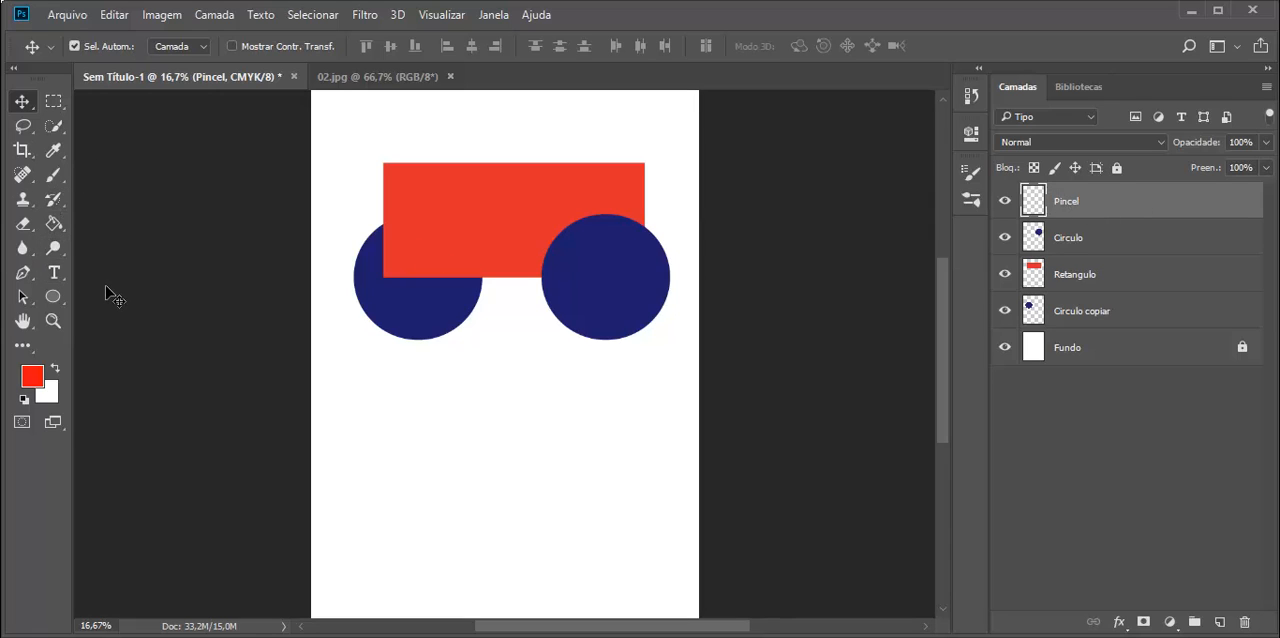
Choose the Brush tool (Ferramenta Pincel) and set the brush size to 161 px
{"action": "left_click", "coordinate": [52, 183]}
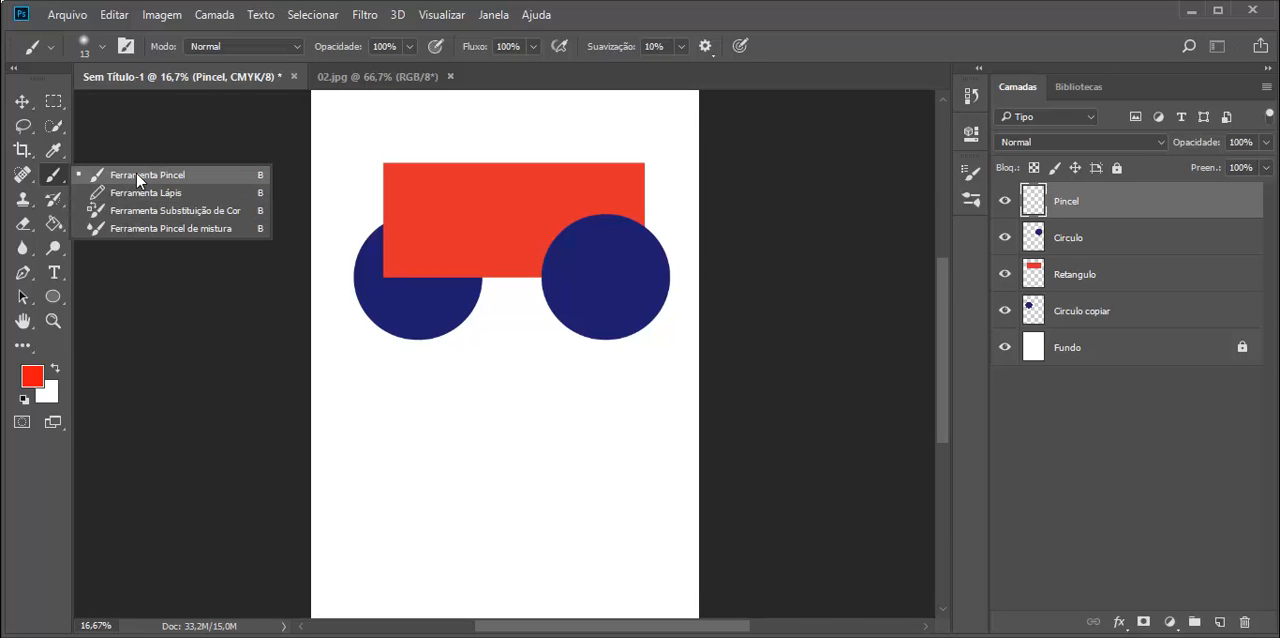
{"action": "left_click", "coordinate": [137, 179]}
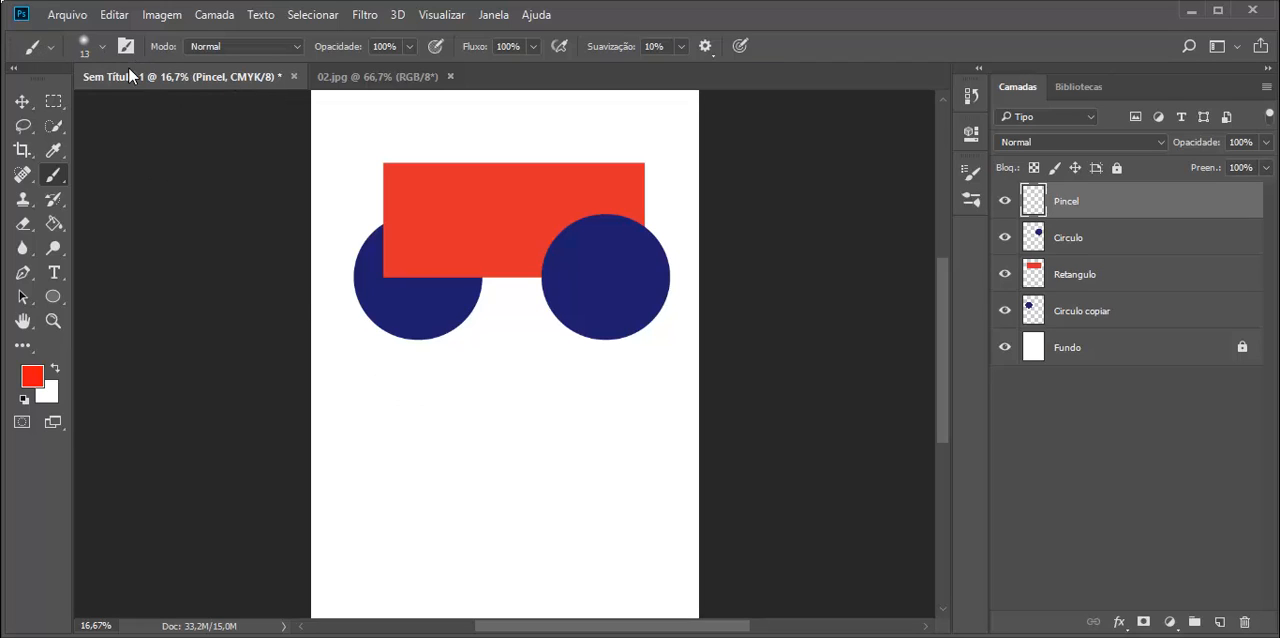
{"action": "left_click", "coordinate": [101, 44]}
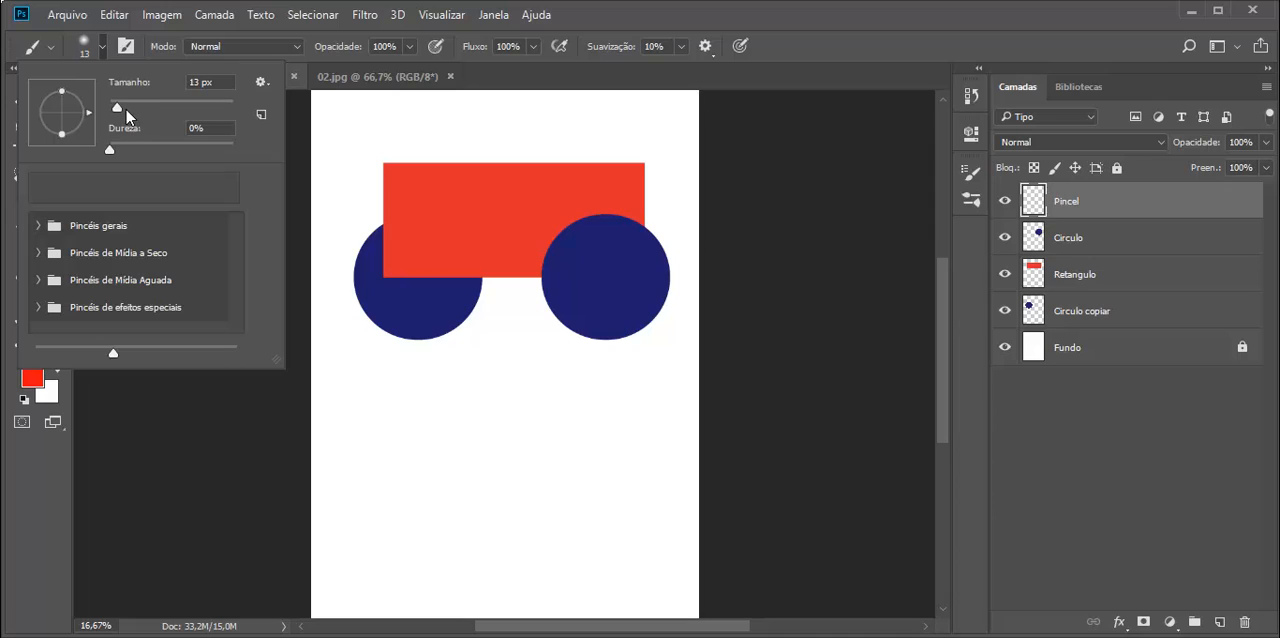
{"action": "left_click_drag", "start_coordinate": [117, 110], "coordinate": [185, 107]}
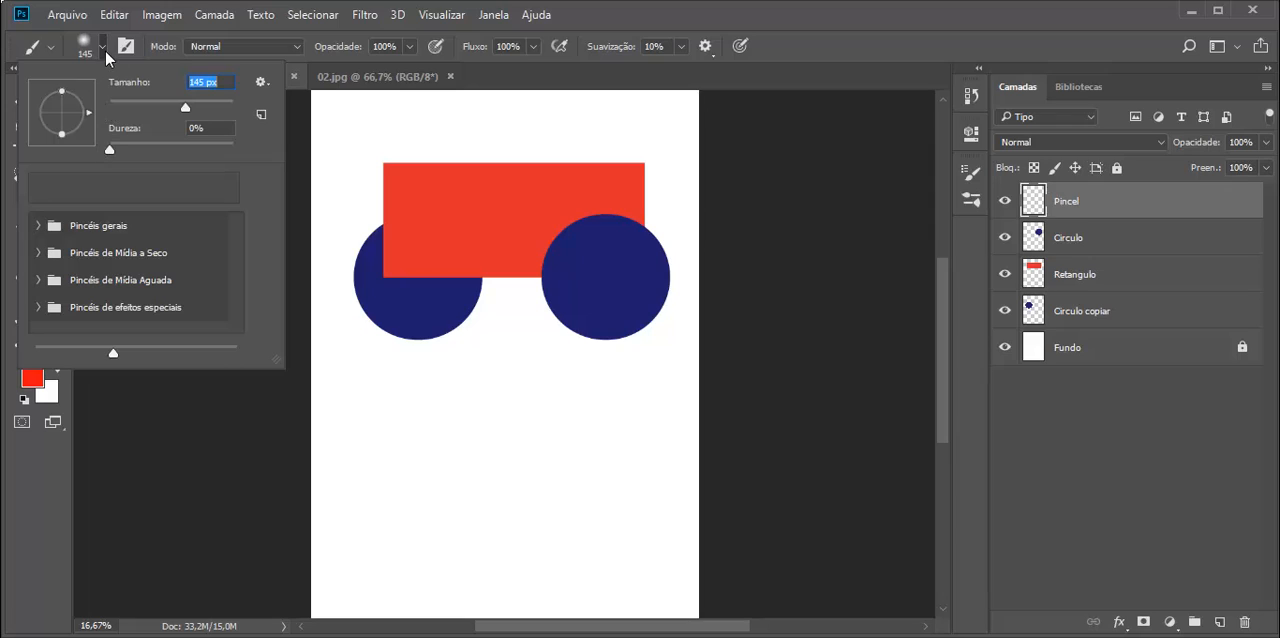
{"action": "left_click_drag", "start_coordinate": [185, 107], "coordinate": [190, 108]}
{"action": "left_click", "coordinate": [109, 55]}
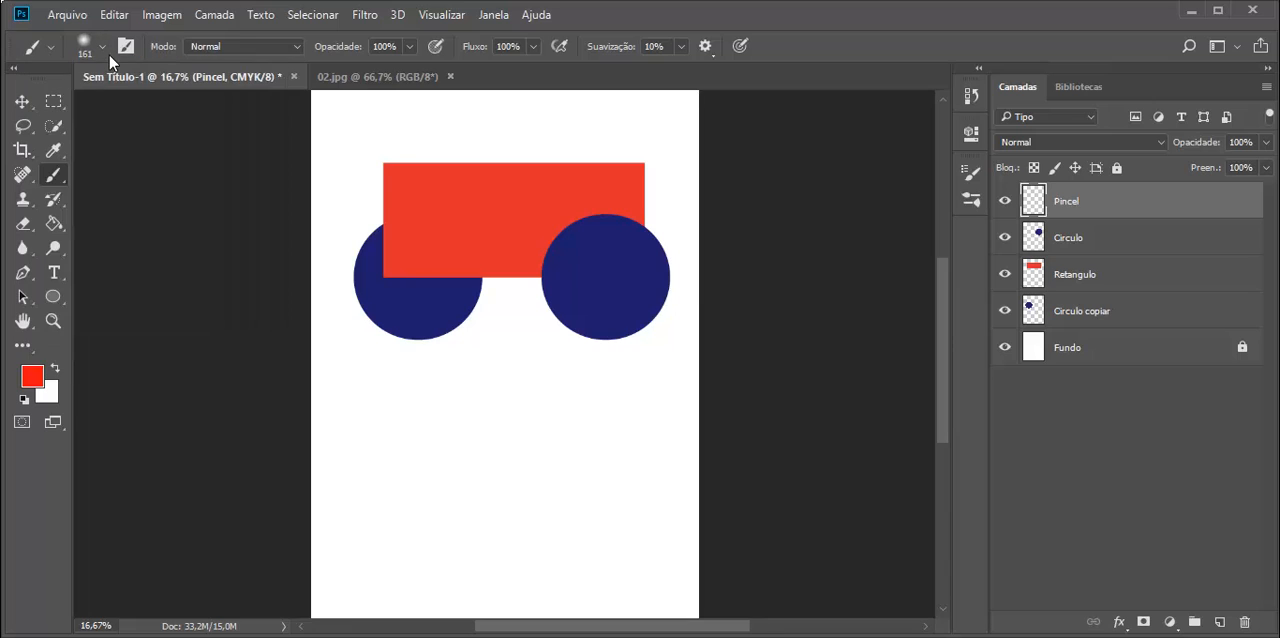
Set the foreground colour to dark green #348523 and paint a closed wavy outline below the shapes on the Pincel layer
{"action": "left_click", "coordinate": [33, 380]}
{"action": "left_click", "coordinate": [648, 329]}
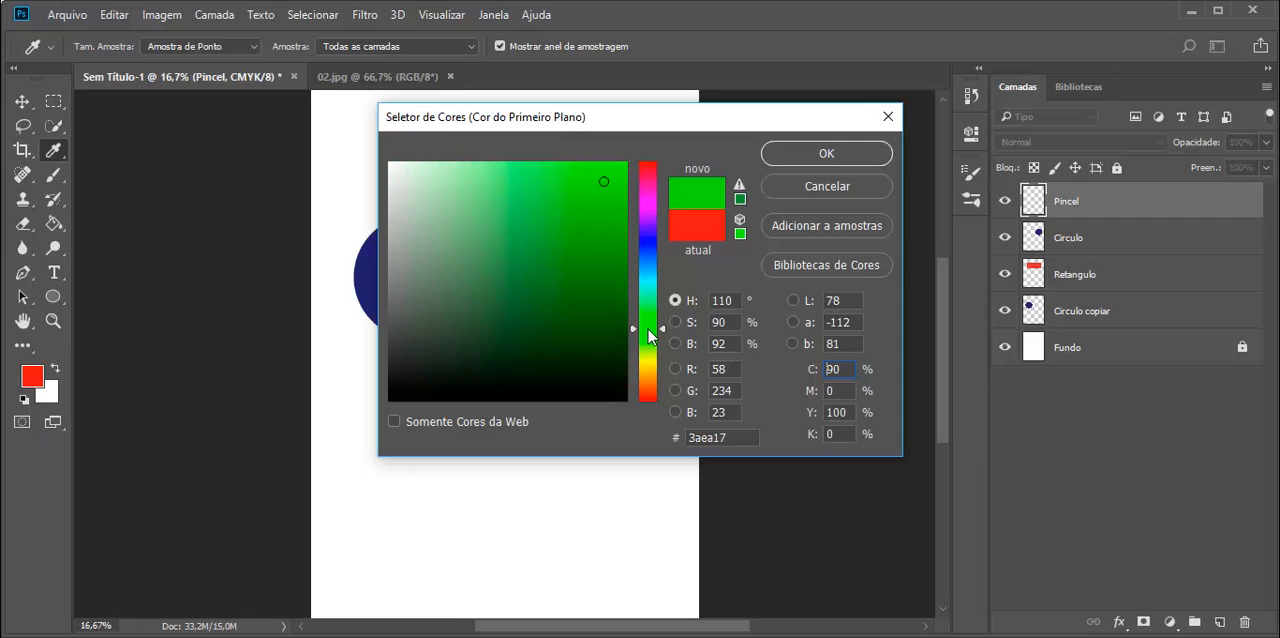
{"action": "mouse_move", "coordinate": [611, 253]}
{"action": "left_mouse_down"}
{"action": "mouse_move", "coordinate": [543, 197]}
{"action": "mouse_move", "coordinate": [564, 276]}
{"action": "left_mouse_up"}
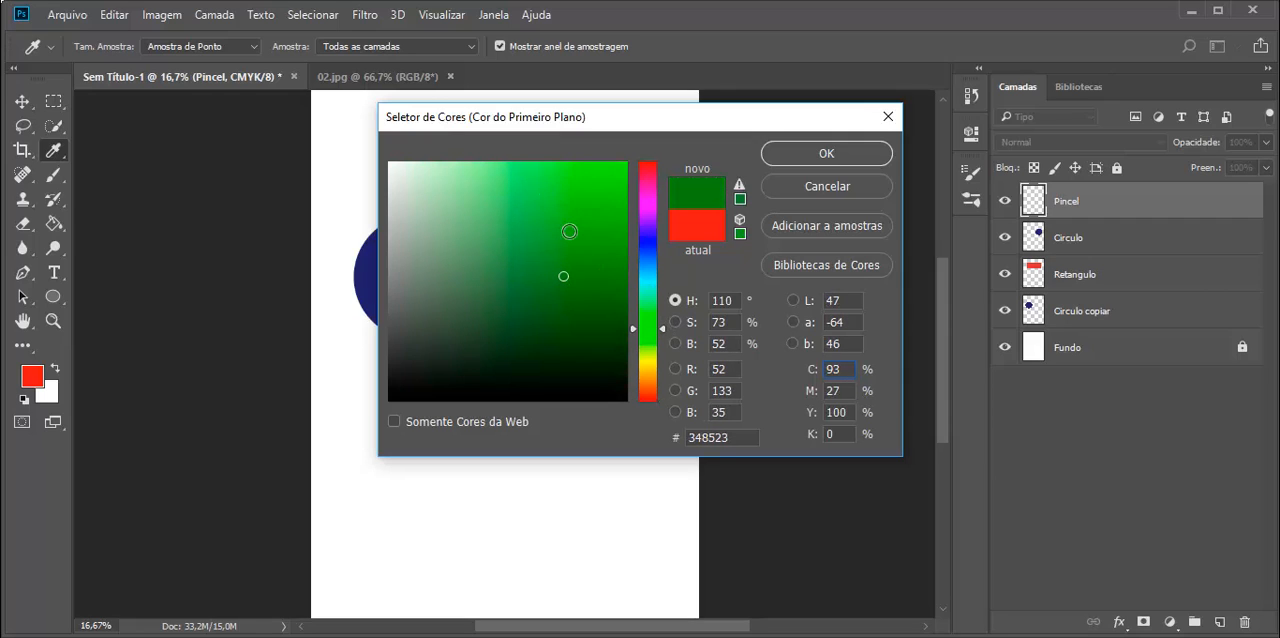
{"action": "left_click", "coordinate": [800, 155]}
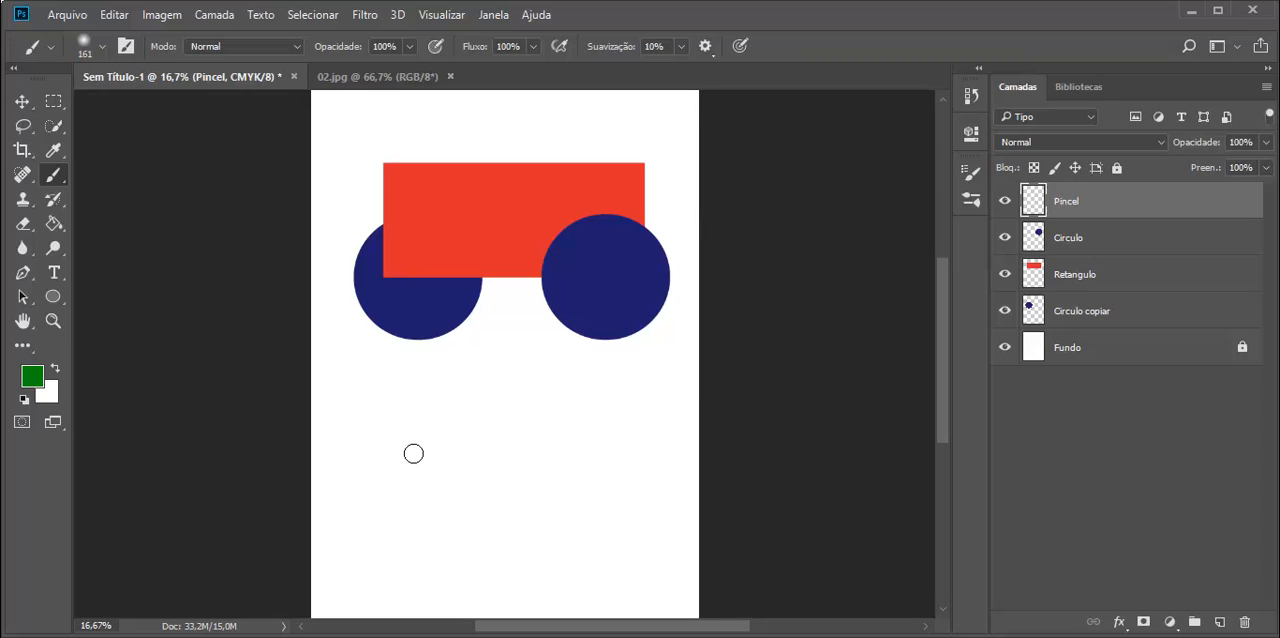
{"action": "mouse_move", "coordinate": [364, 442]}
{"action": "left_mouse_down"}
{"action": "mouse_move", "coordinate": [407, 486]}
{"action": "mouse_move", "coordinate": [475, 462]}
{"action": "mouse_move", "coordinate": [514, 409]}
{"action": "mouse_move", "coordinate": [552, 407]}
{"action": "mouse_move", "coordinate": [554, 499]}
{"action": "mouse_move", "coordinate": [671, 553]}
{"action": "mouse_move", "coordinate": [633, 578]}
{"action": "mouse_move", "coordinate": [538, 540]}
{"action": "mouse_move", "coordinate": [458, 576]}
{"action": "mouse_move", "coordinate": [400, 551]}
{"action": "mouse_move", "coordinate": [370, 515]}
{"action": "mouse_move", "coordinate": [366, 442]}
{"action": "left_mouse_up"}
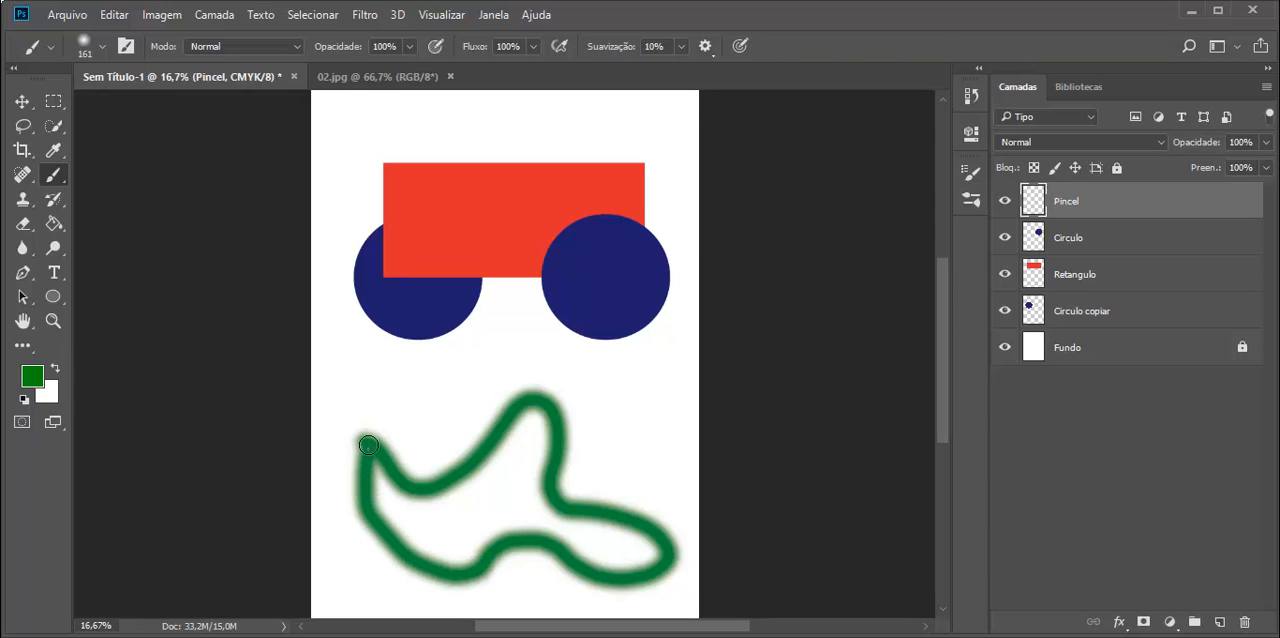
Hide and show the Pincel layer to check the stroke, then go through the other layers and reselect Pincel
{"action": "left_click", "coordinate": [1005, 205]}
{"action": "left_click", "coordinate": [1005, 205]}
{"action": "left_click", "coordinate": [1074, 246]}
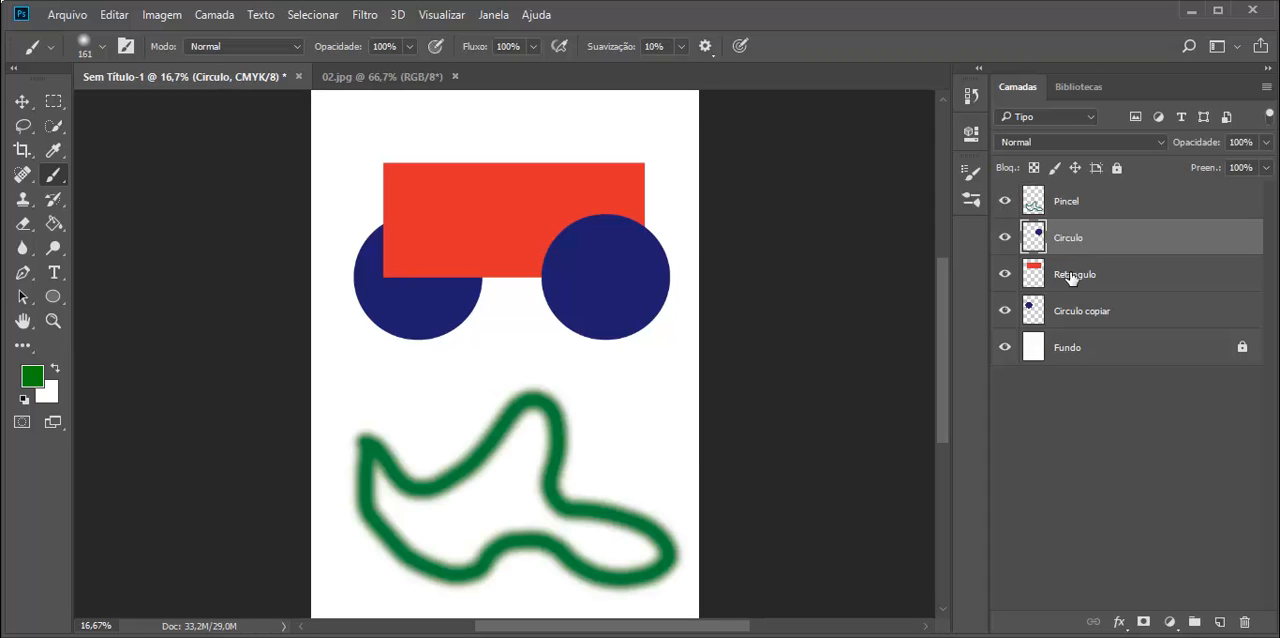
{"action": "left_click", "coordinate": [1072, 276]}
{"action": "left_click", "coordinate": [1068, 312]}
{"action": "left_click", "coordinate": [1068, 203]}
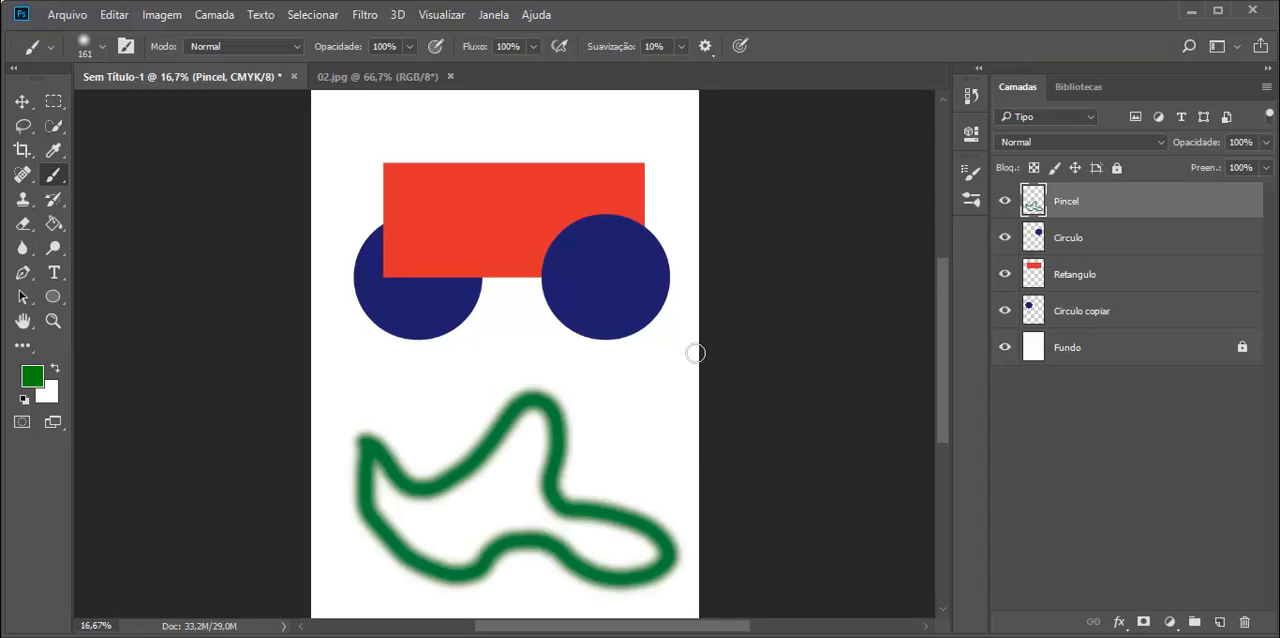